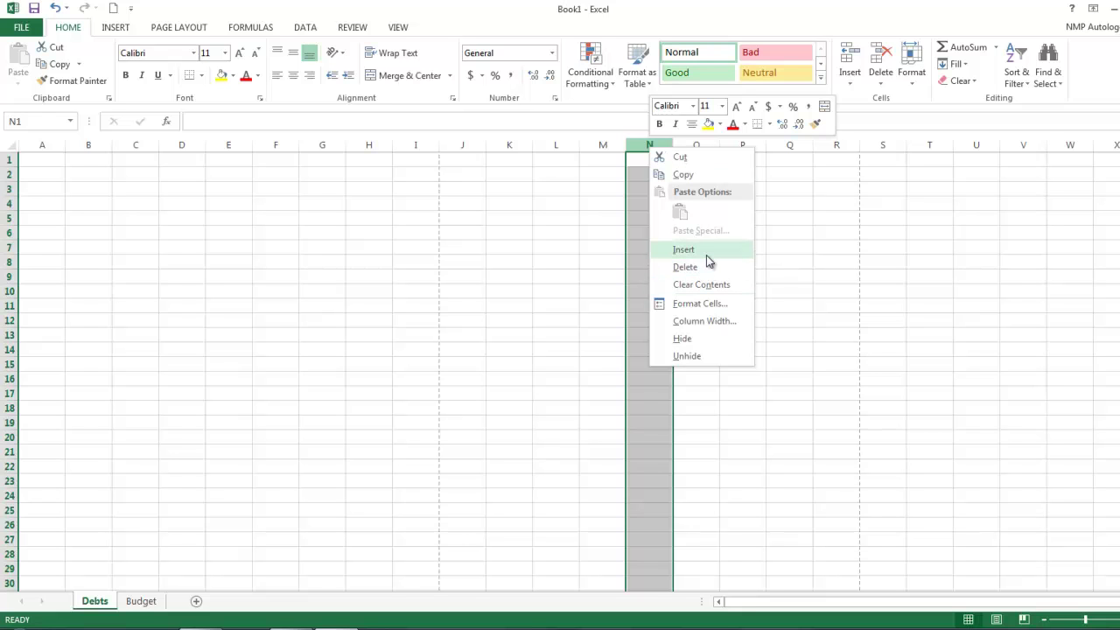
# Dismiss the column N shortcut menu, then select row 4 and show and dismiss its shortcut menu
pyautogui.click(639, 150)
pyautogui.click(648, 162)
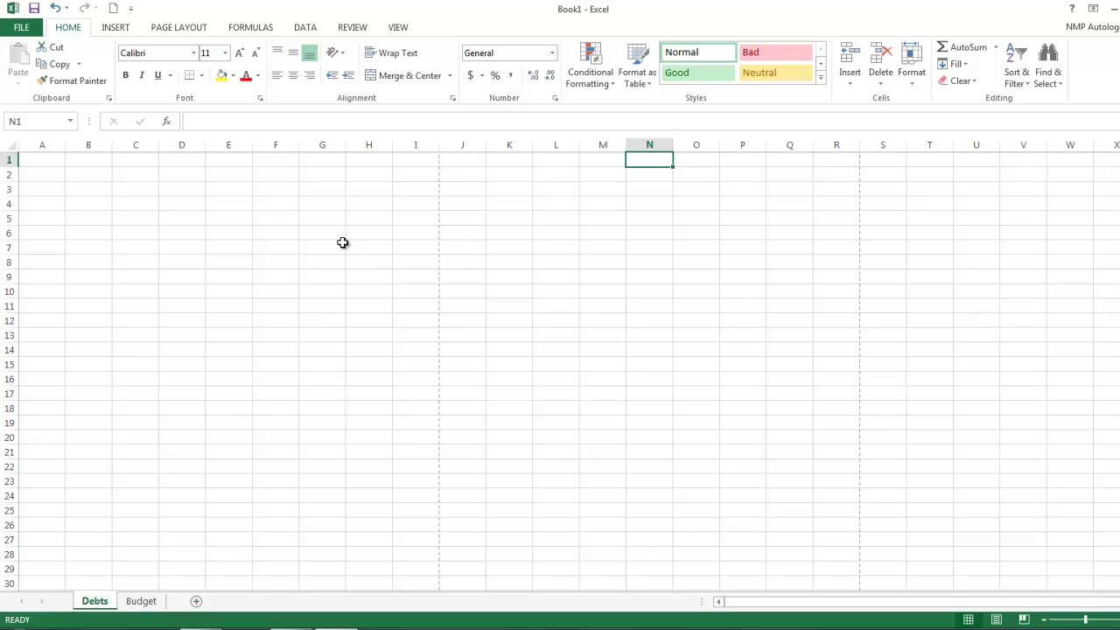
pyautogui.click(7, 203)
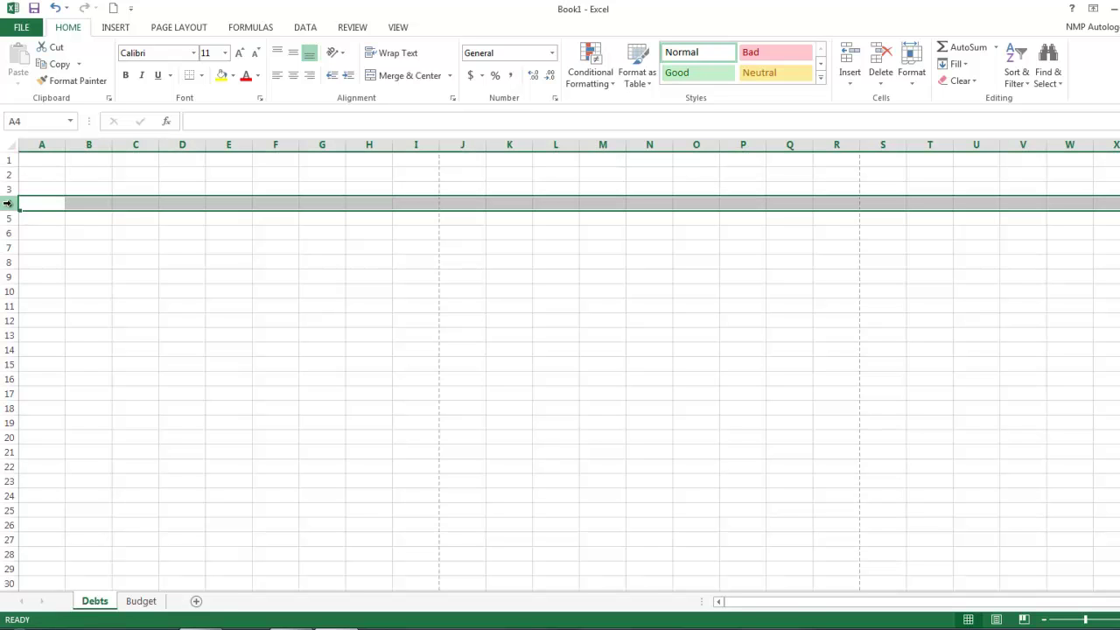
pyautogui.rightClick(9, 204)
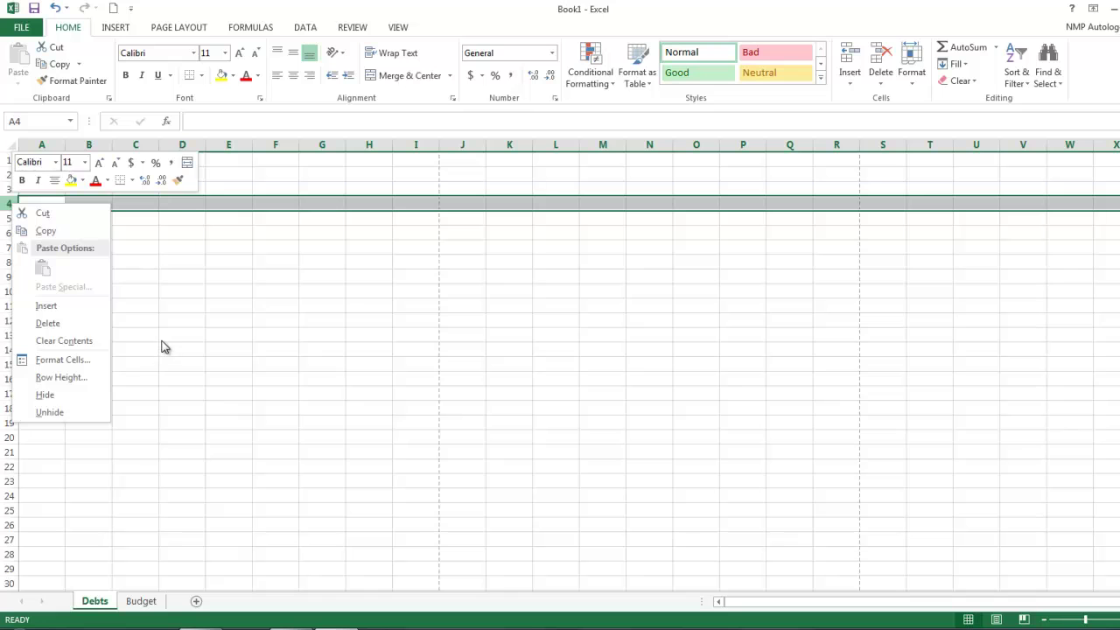
pyautogui.press('Escape')
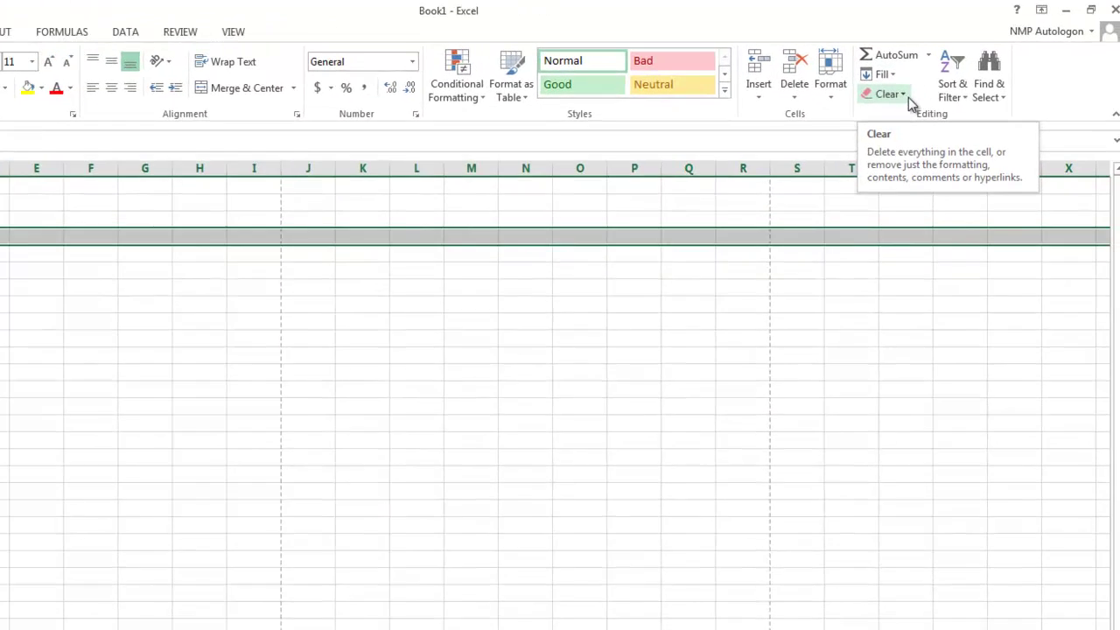
# Drop down the Clear options in the Home tab's Editing group
pyautogui.click(975, 81)
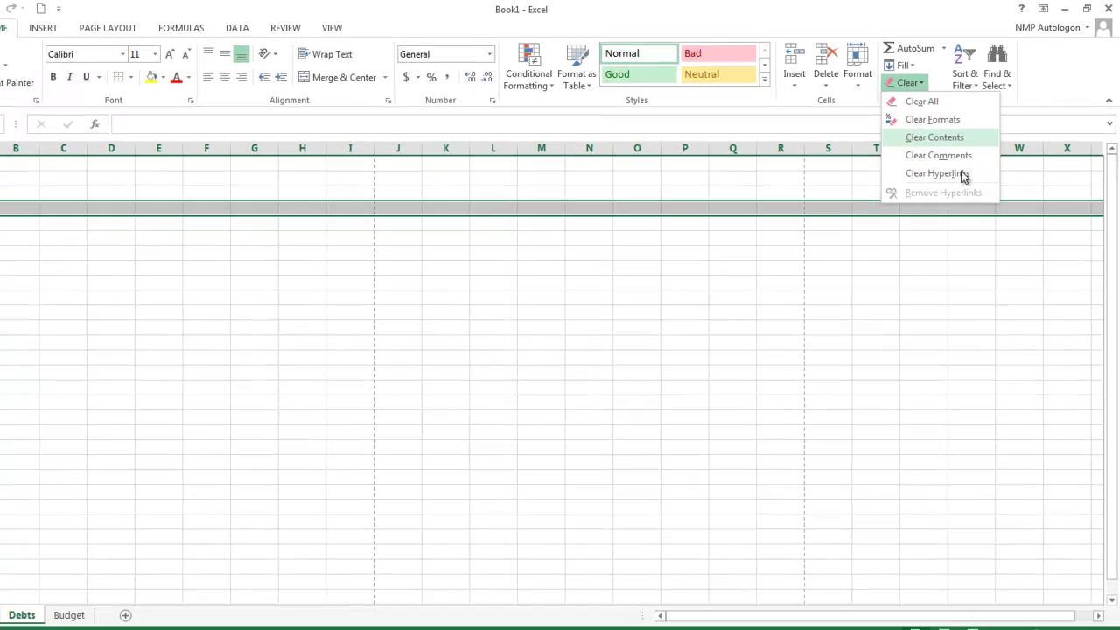
# Close the Clear options, then show and dismiss the Sort & Filter options
pyautogui.click(935, 173)
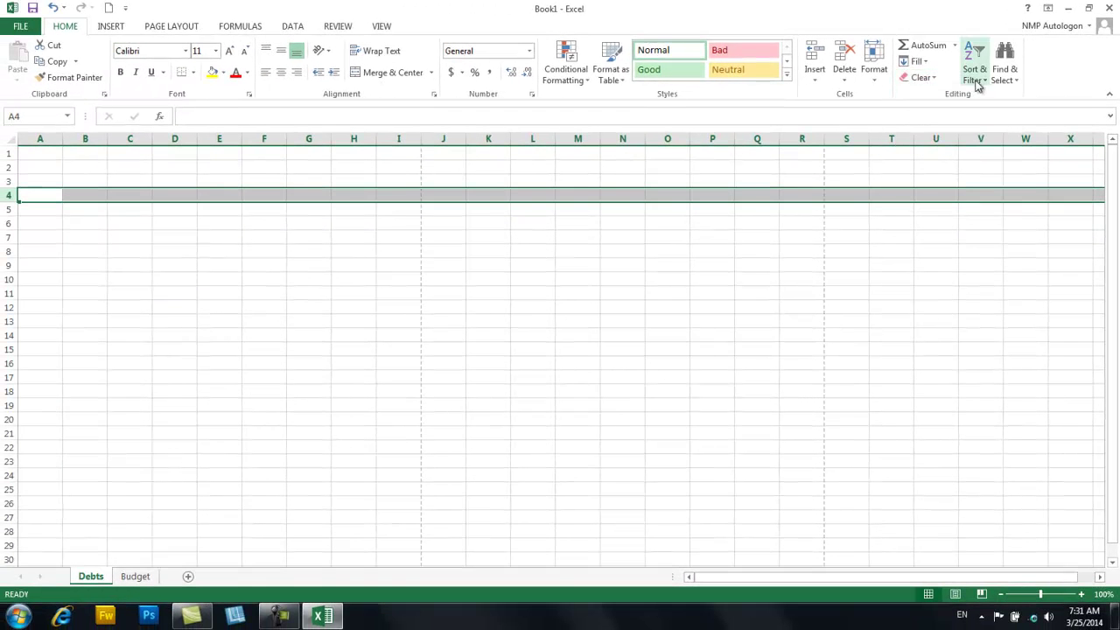
pyautogui.click(978, 79)
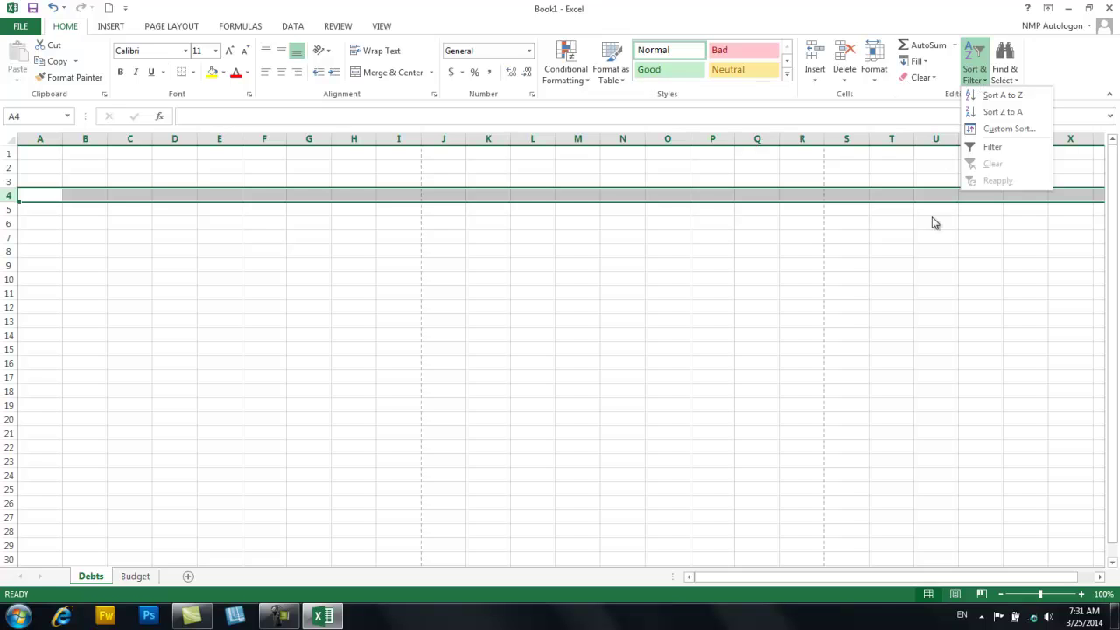
pyautogui.click(932, 248)
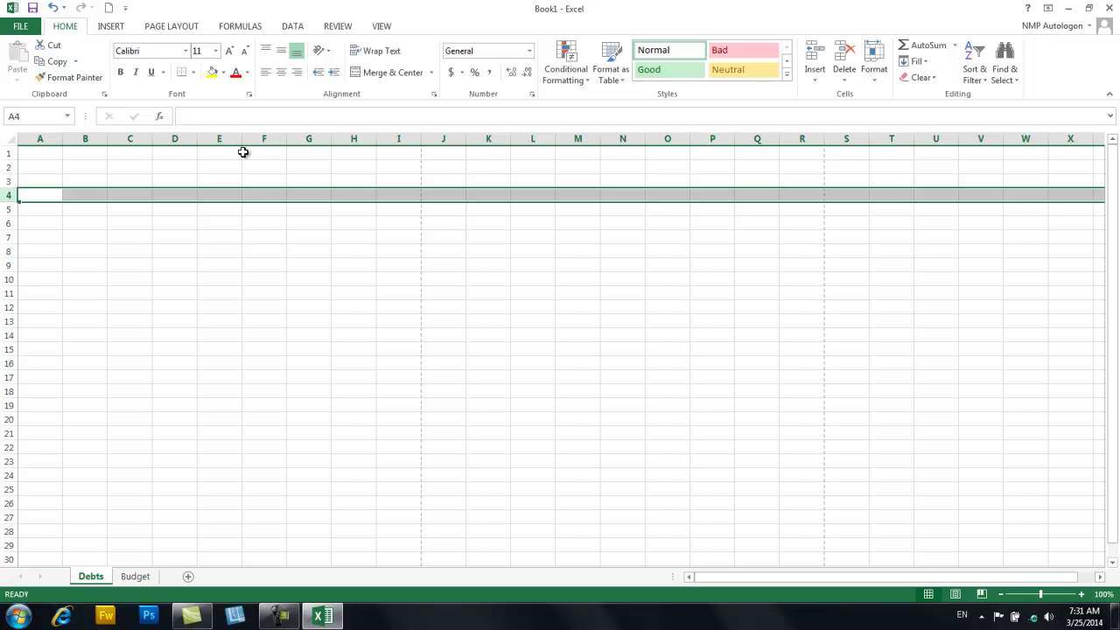
# Switch the ribbon to the INSERT commands and select cell C11
pyautogui.click(112, 26)
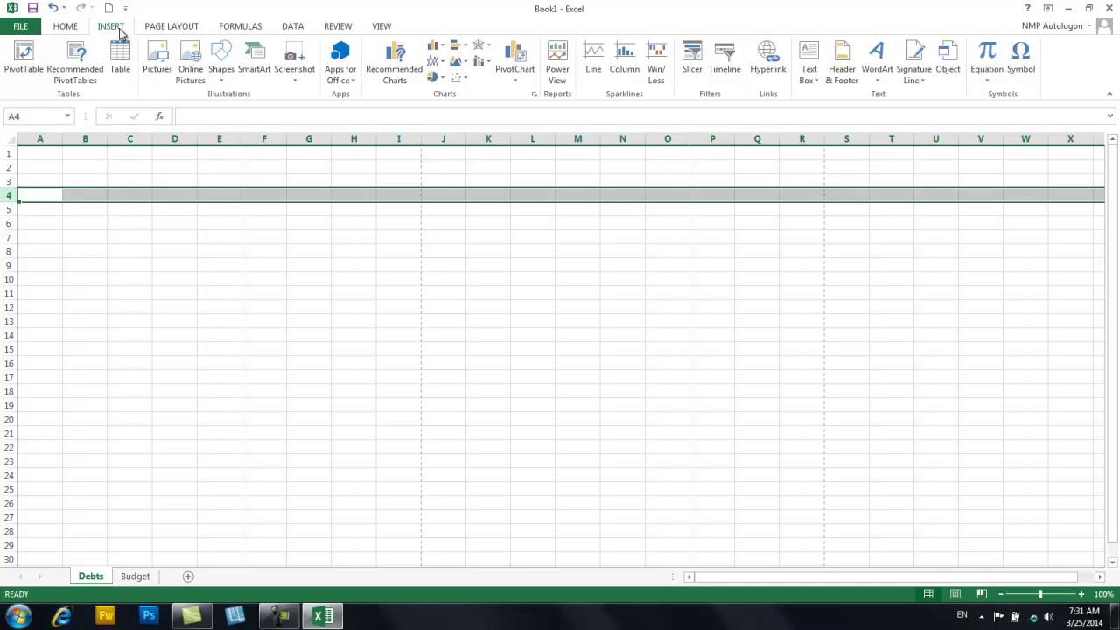
pyautogui.click(112, 297)
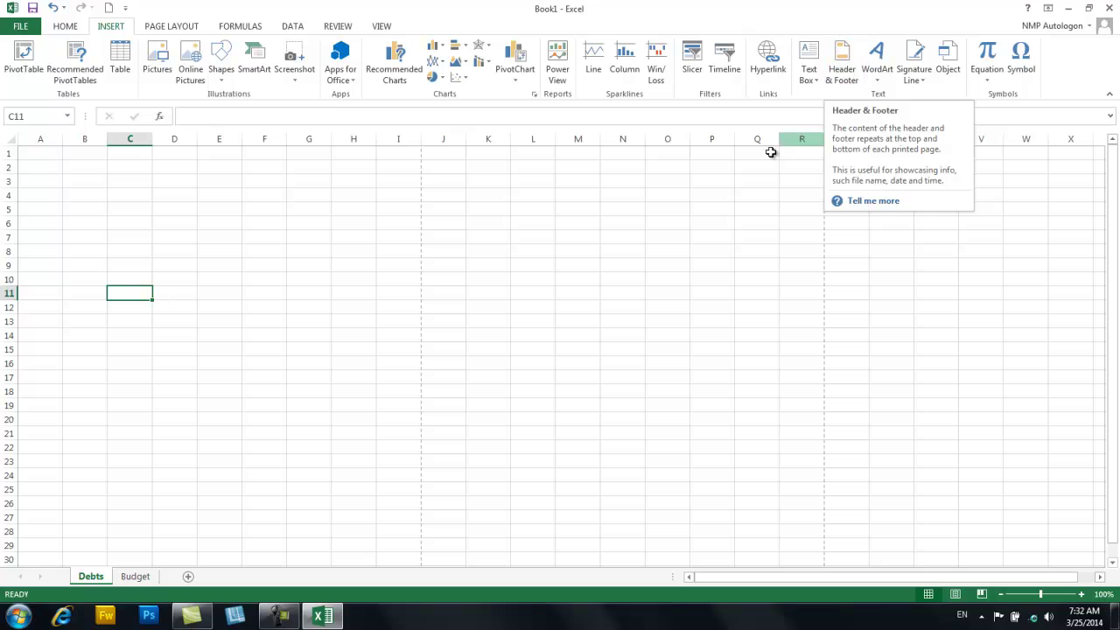
# Show the PAGE LAYOUT commands and turn Gridlines View off and back on
pyautogui.click(192, 28)
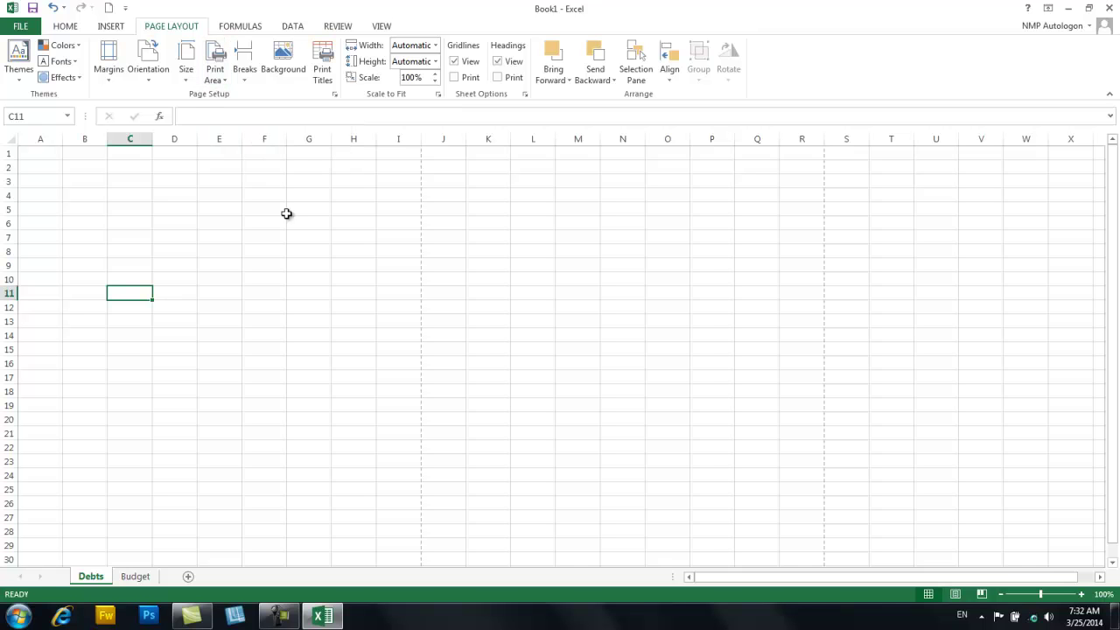
pyautogui.click(474, 65)
pyautogui.click(473, 64)
# Move between the FORMULAS and HOME ribbons, ending on the DATA commands
pyautogui.click(240, 28)
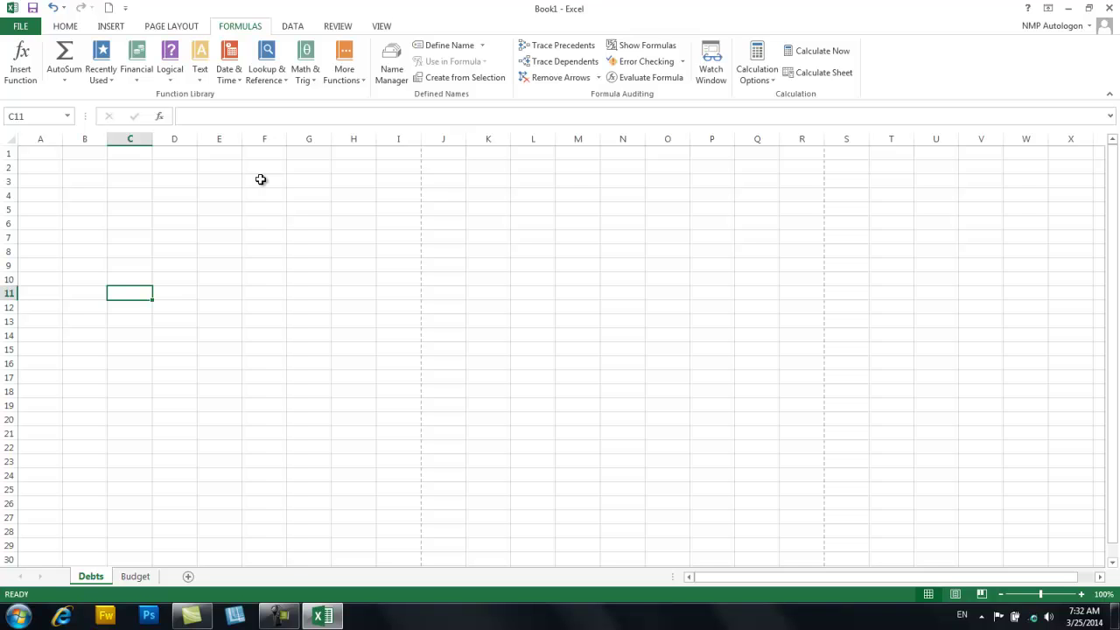
pyautogui.click(70, 28)
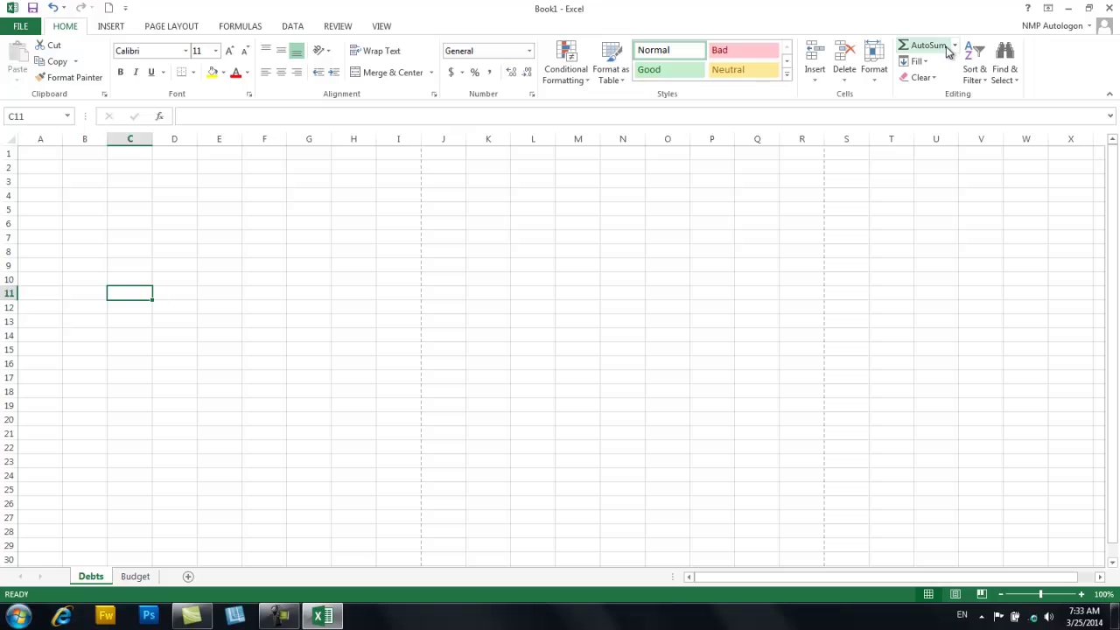
pyautogui.click(243, 28)
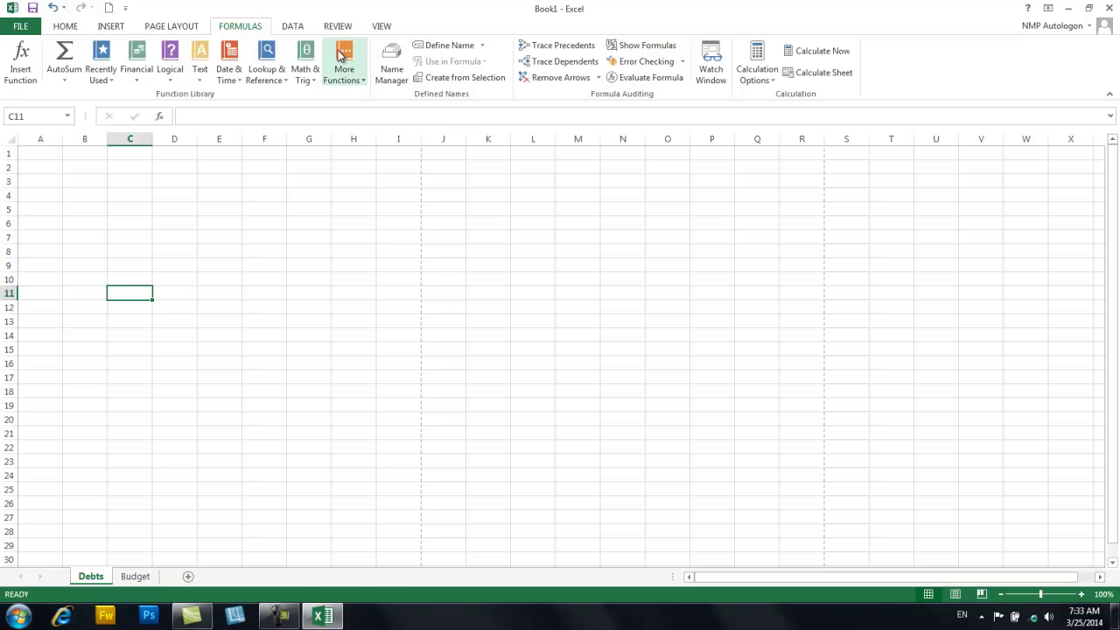
pyautogui.click(292, 26)
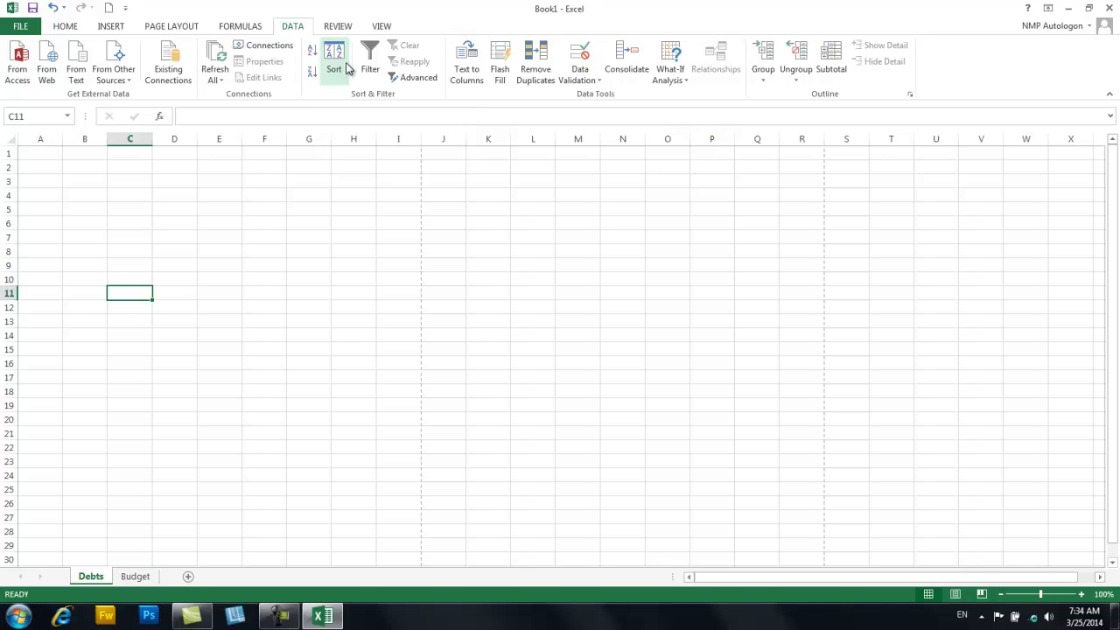
# Move through the REVIEW ribbon to the VIEW commands
pyautogui.click(343, 28)
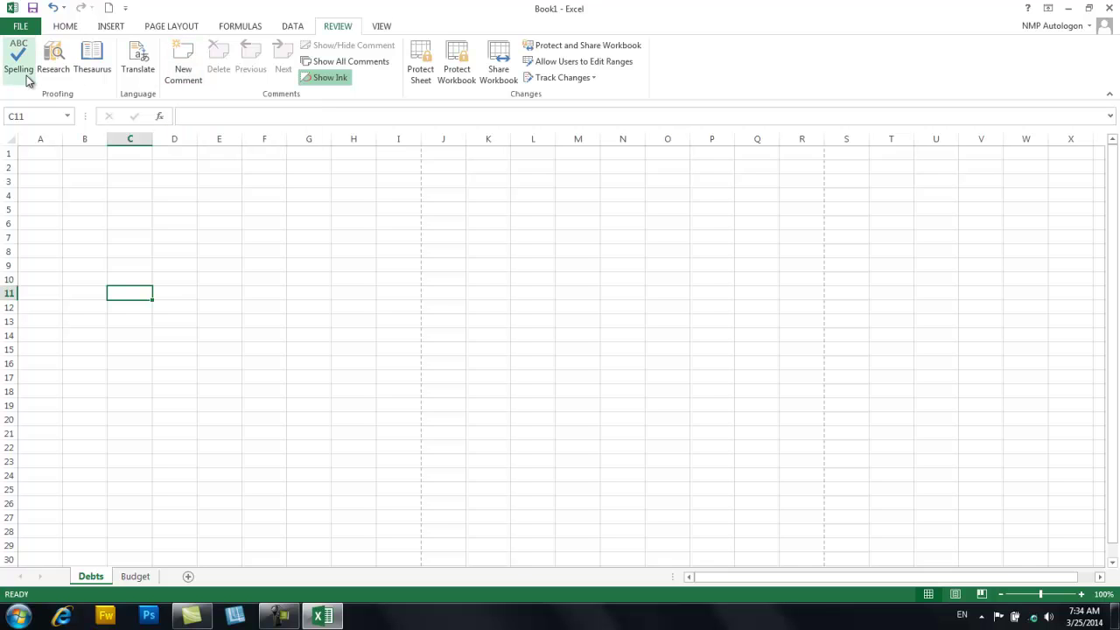
pyautogui.click(383, 27)
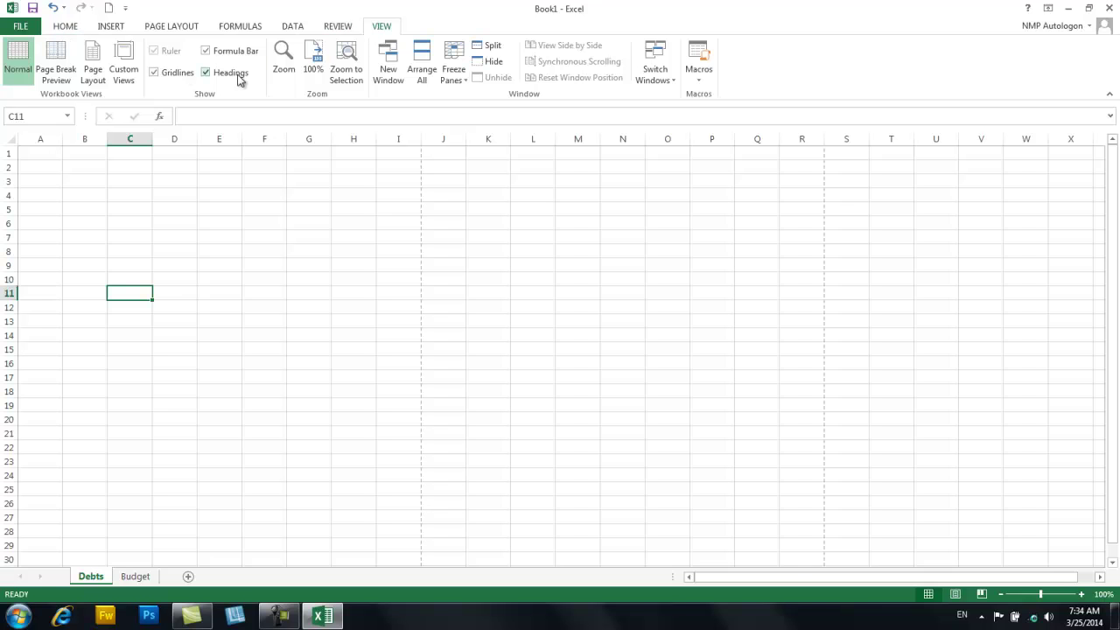
pyautogui.click(177, 75)
pyautogui.click(178, 75)
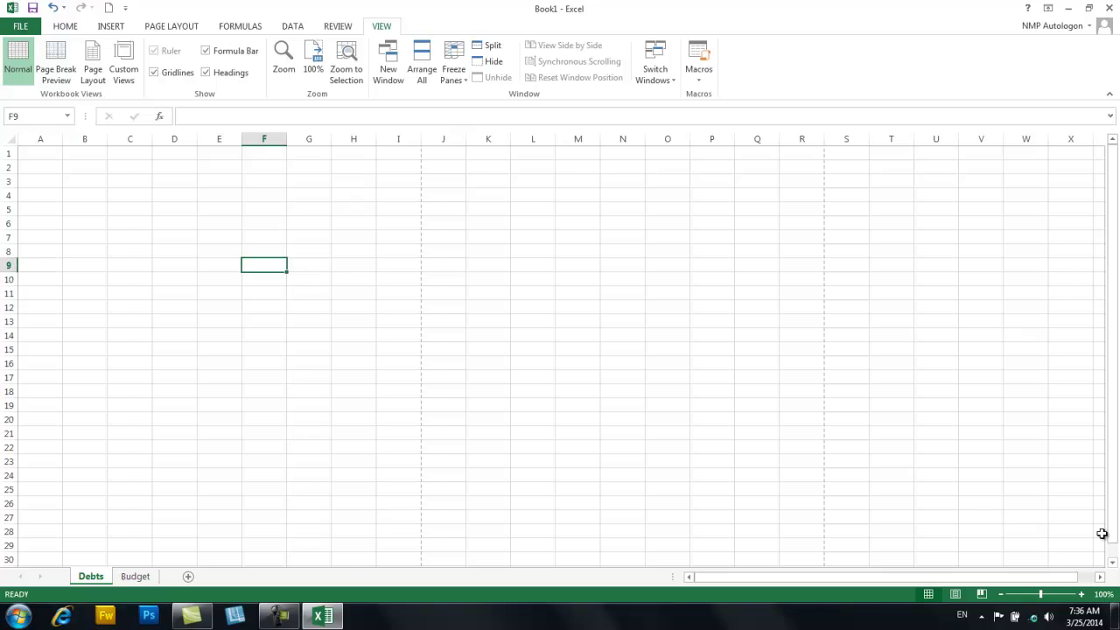
pyautogui.moveTo(1113, 512); pyautogui.dragTo(1111, 528)
pyautogui.scroll(-16, 724, 538)
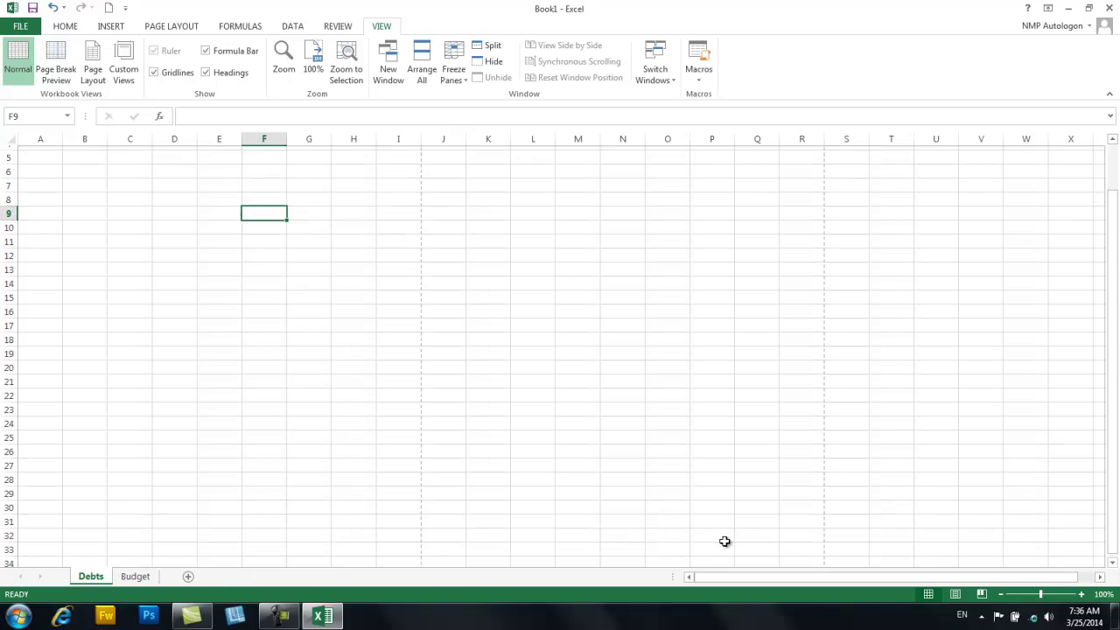
pyautogui.scroll(-20, 722, 515)
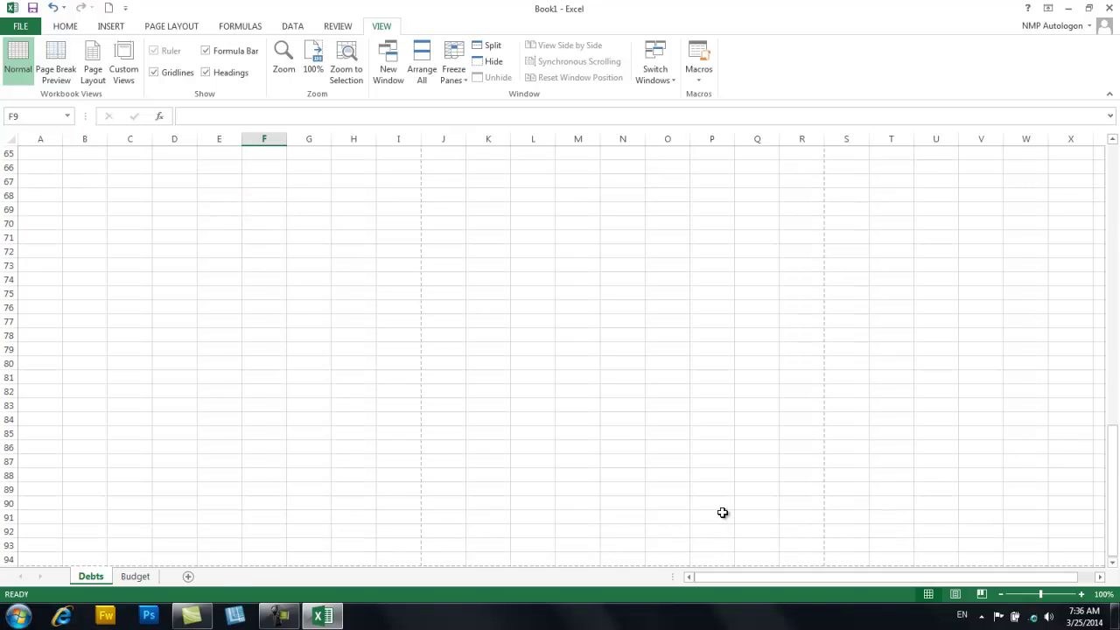
pyautogui.scroll(-6, 723, 512)
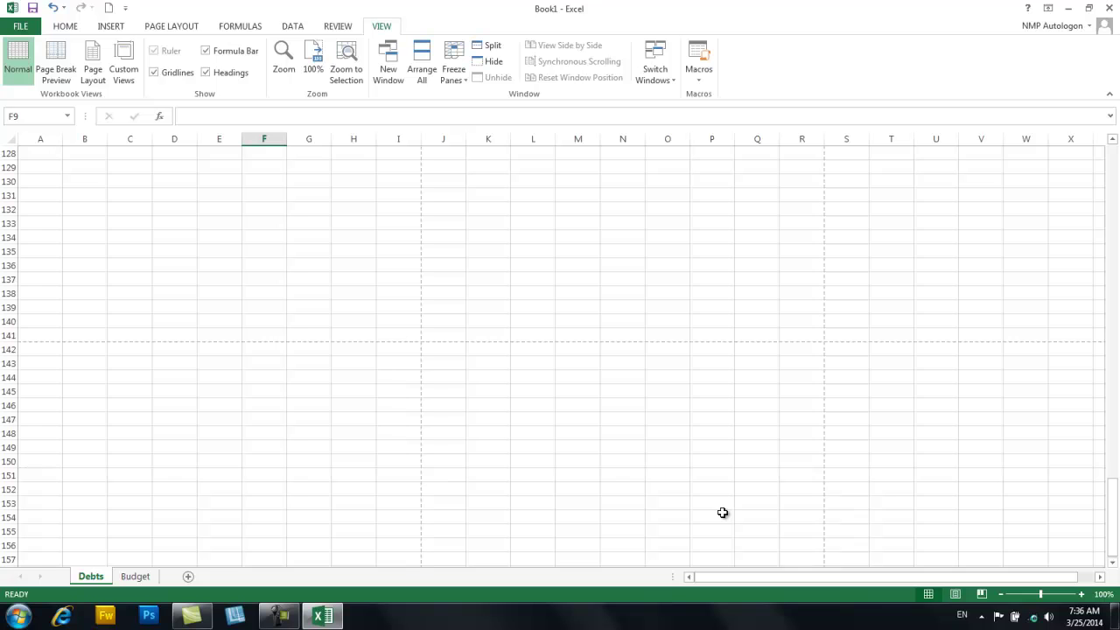
pyautogui.moveTo(1116, 551); pyautogui.dragTo(1113, 206)
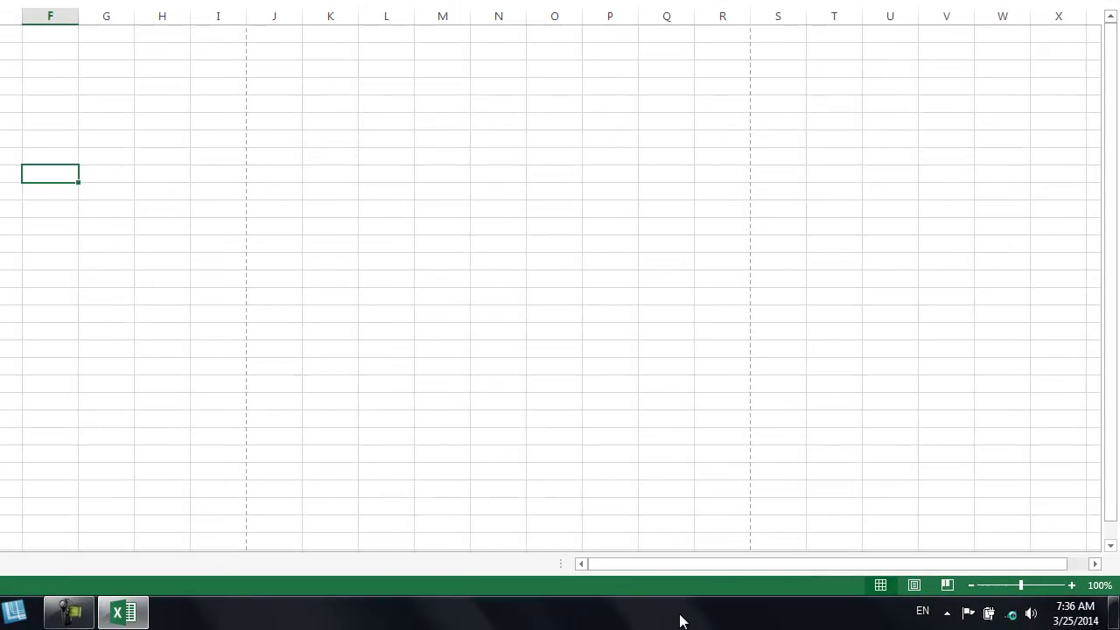
pyautogui.click(707, 523)
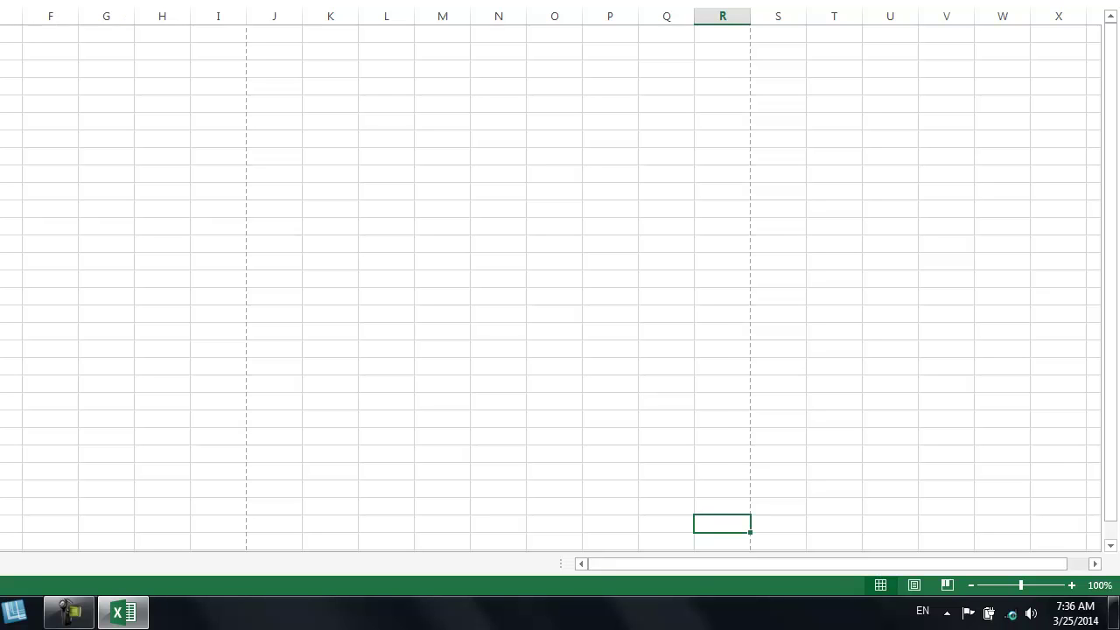
pyautogui.press('Right')
pyautogui.press('Right')
pyautogui.press('Right')
pyautogui.press('Right')
pyautogui.press('Right')
pyautogui.press('Right')
pyautogui.press('Right')
pyautogui.press('Right')
pyautogui.press('Right')
pyautogui.press('Right')
pyautogui.press('Right')
pyautogui.press('Right')
pyautogui.press('Right')
pyautogui.press('Right')
pyautogui.press('Right')
pyautogui.press('Right')
pyautogui.press('Right')
pyautogui.press('Right')
pyautogui.press('Right')
pyautogui.press('Right')
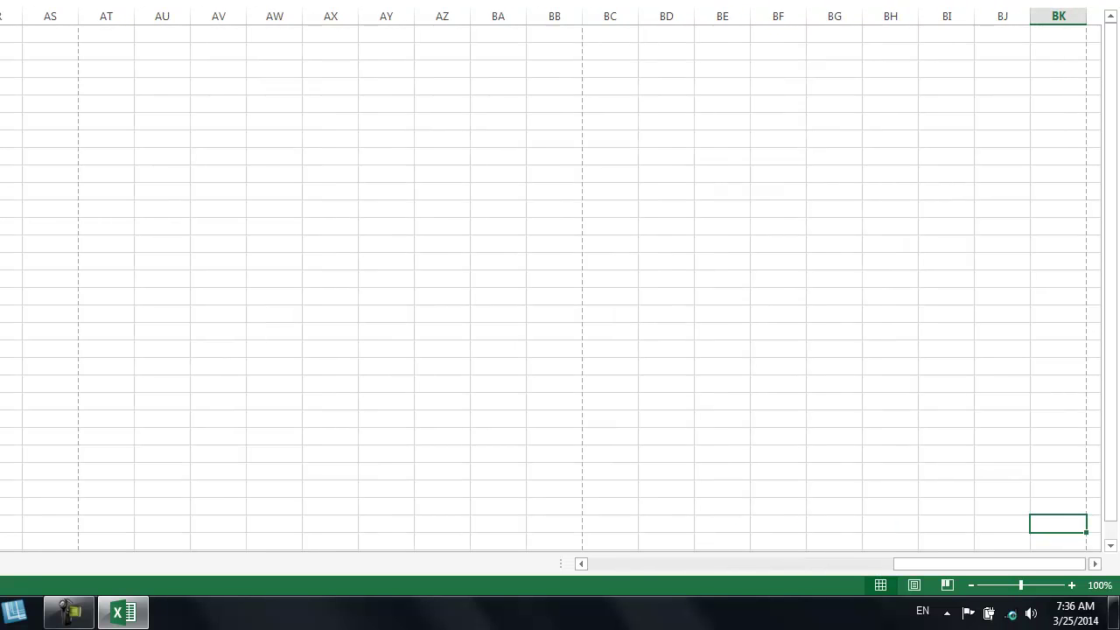
pyautogui.press('Right')
pyautogui.press('Right')
pyautogui.press('Right')
pyautogui.press('Right')
pyautogui.press('Right')
pyautogui.press('Right')
pyautogui.press('Right')
pyautogui.press('Right')
pyautogui.press('Right')
pyautogui.press('Right')
pyautogui.press('Right')
pyautogui.press('Right')
pyautogui.press('Right')
pyautogui.press('Right')
pyautogui.press('Right')
pyautogui.press('Right')
pyautogui.press('Right')
pyautogui.press('Right')
pyautogui.press('Right')
pyautogui.press('Right')
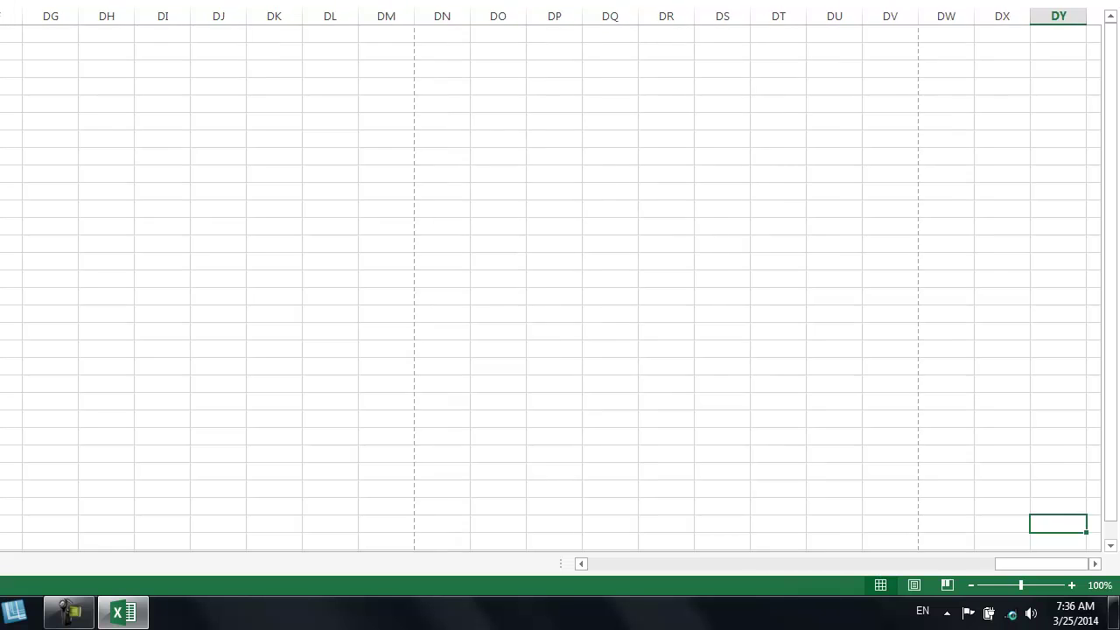
pyautogui.press('Right')
pyautogui.press('Right')
pyautogui.press('Right')
pyautogui.press('Right')
pyautogui.press('Right')
pyautogui.press('Right')
pyautogui.press('Right')
pyautogui.press('Right')
pyautogui.press('Right')
pyautogui.press('Right')
pyautogui.press('Right')
pyautogui.press('Right')
pyautogui.press('Right')
pyautogui.press('Right')
pyautogui.press('Right')
pyautogui.press('Right')
pyautogui.press('Right')
pyautogui.press('Right')
pyautogui.press('Right')
pyautogui.press('Right')
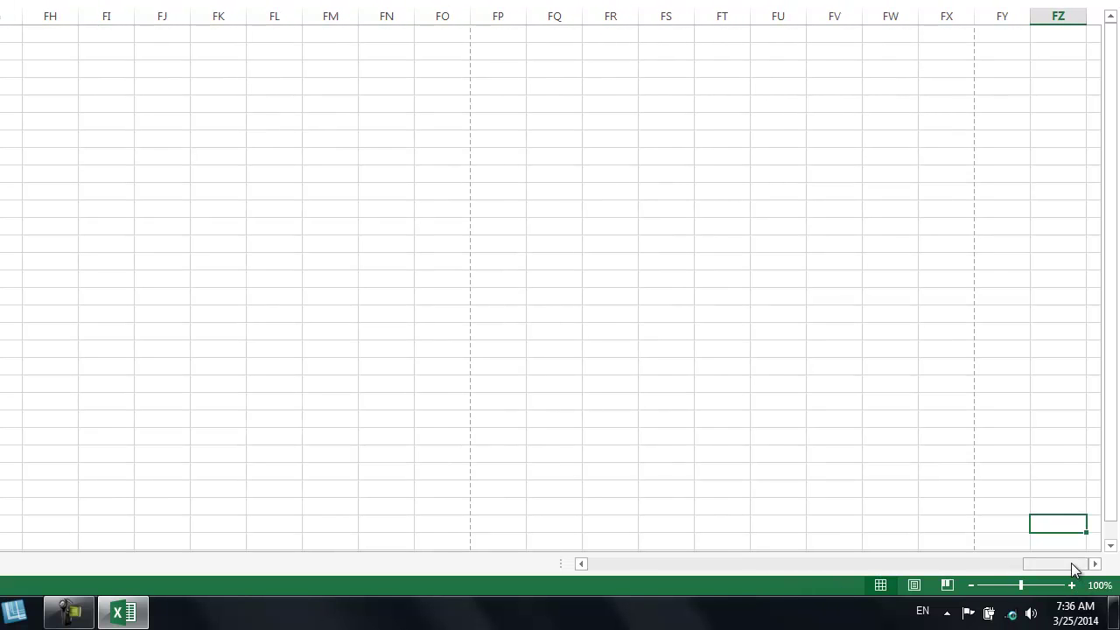
pyautogui.moveTo(1071, 563); pyautogui.dragTo(597, 584)
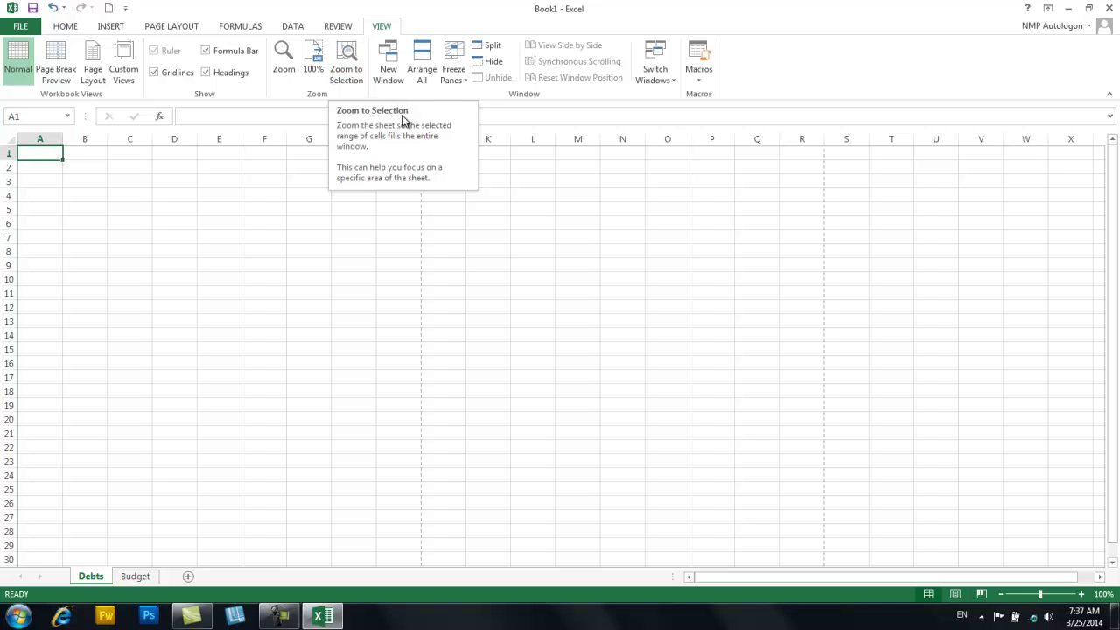
pyautogui.click(455, 79)
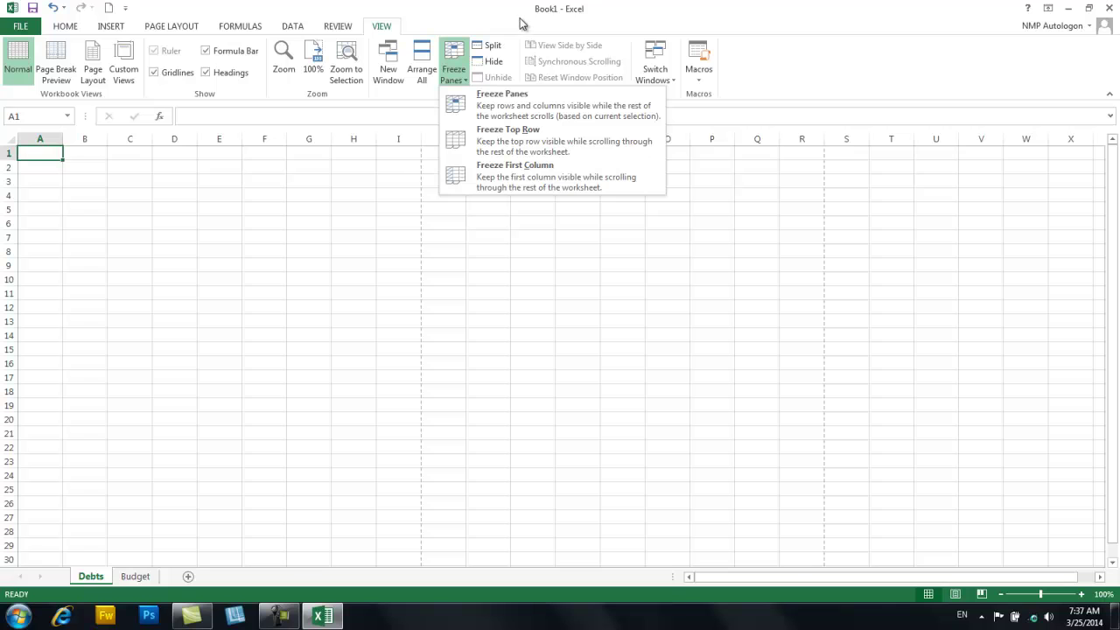
pyautogui.click(441, 250)
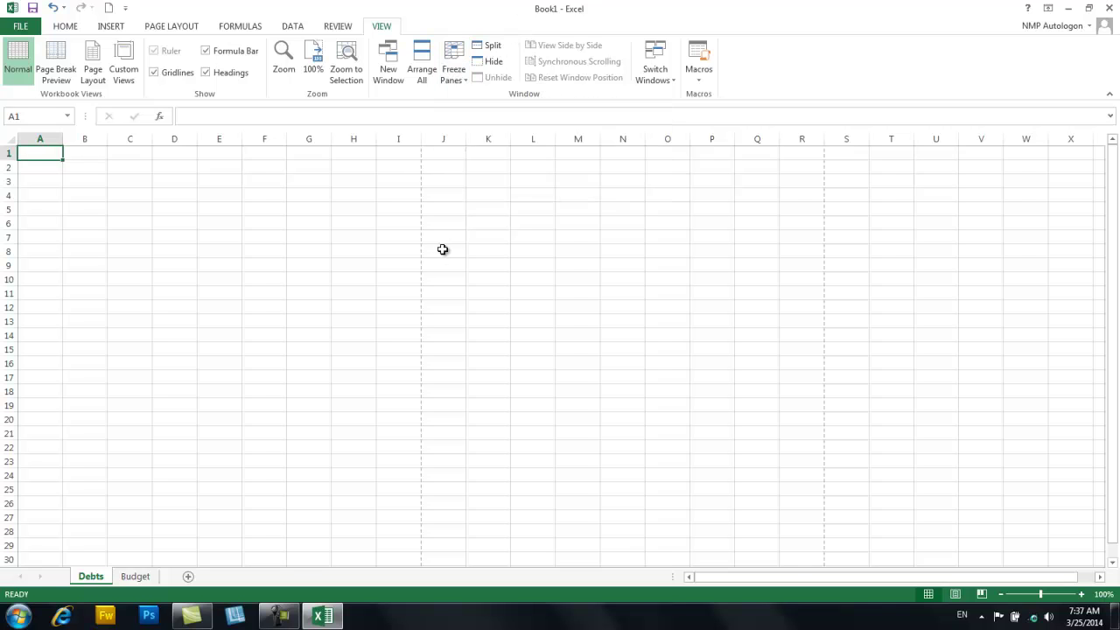
pyautogui.click(488, 45)
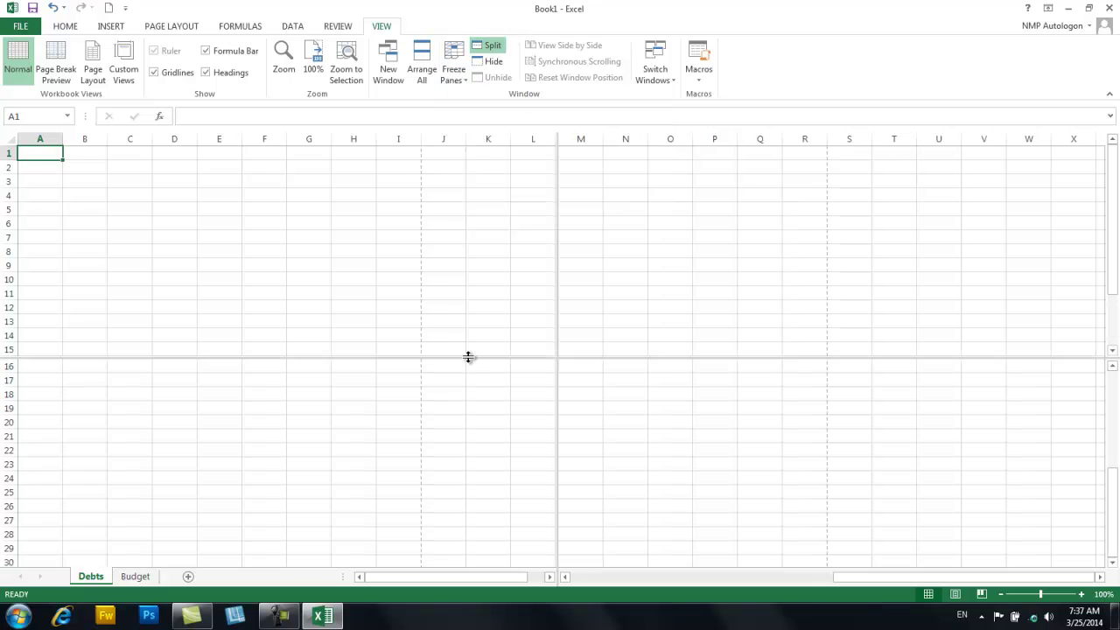
pyautogui.moveTo(468, 357); pyautogui.dragTo(477, 289)
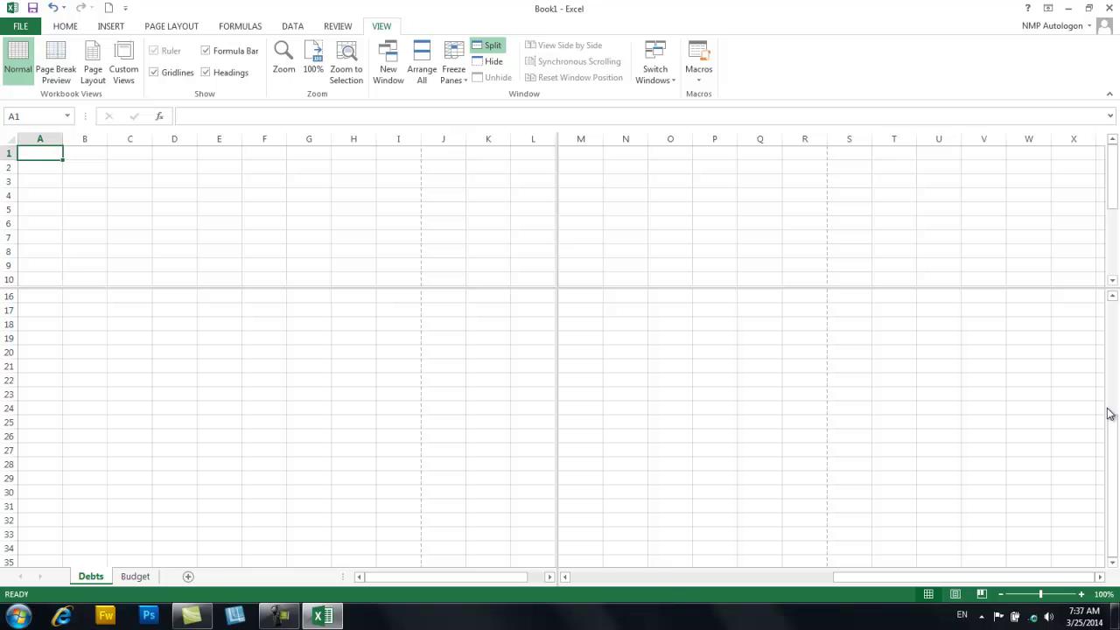
pyautogui.scroll(-5, 1115, 564)
pyautogui.scroll(-10, 1115, 564)
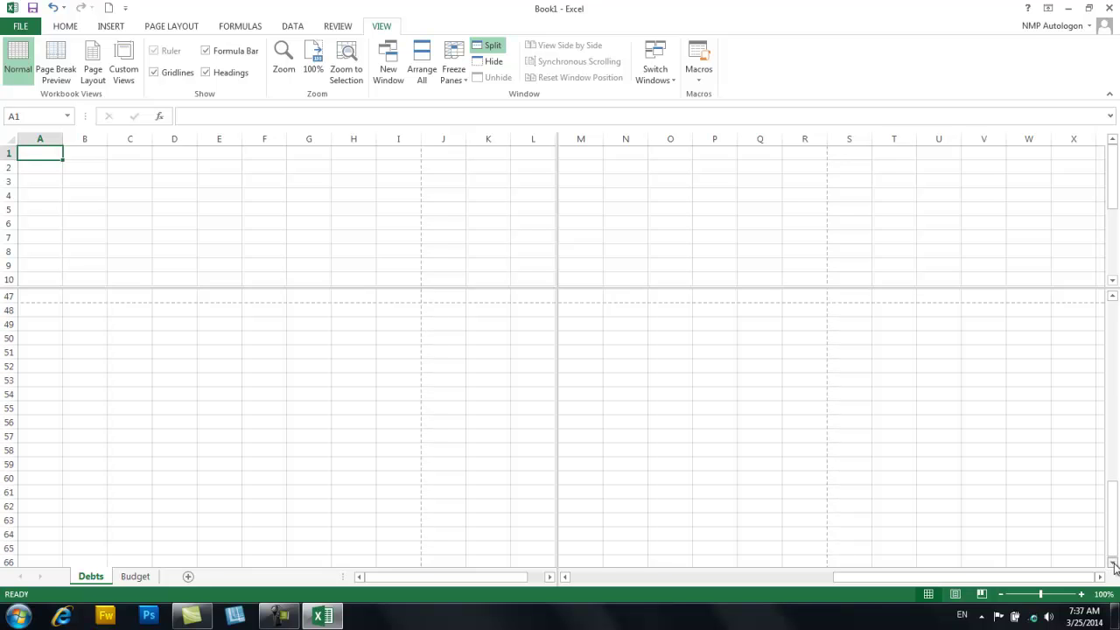
pyautogui.scroll(-2, 1115, 564)
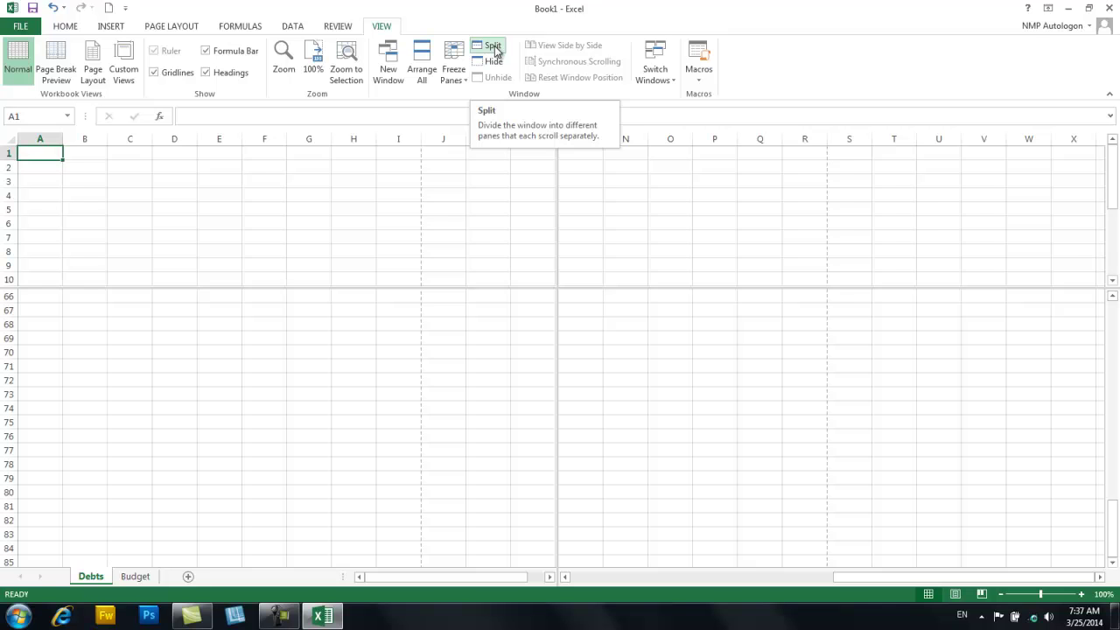
pyautogui.click(494, 49)
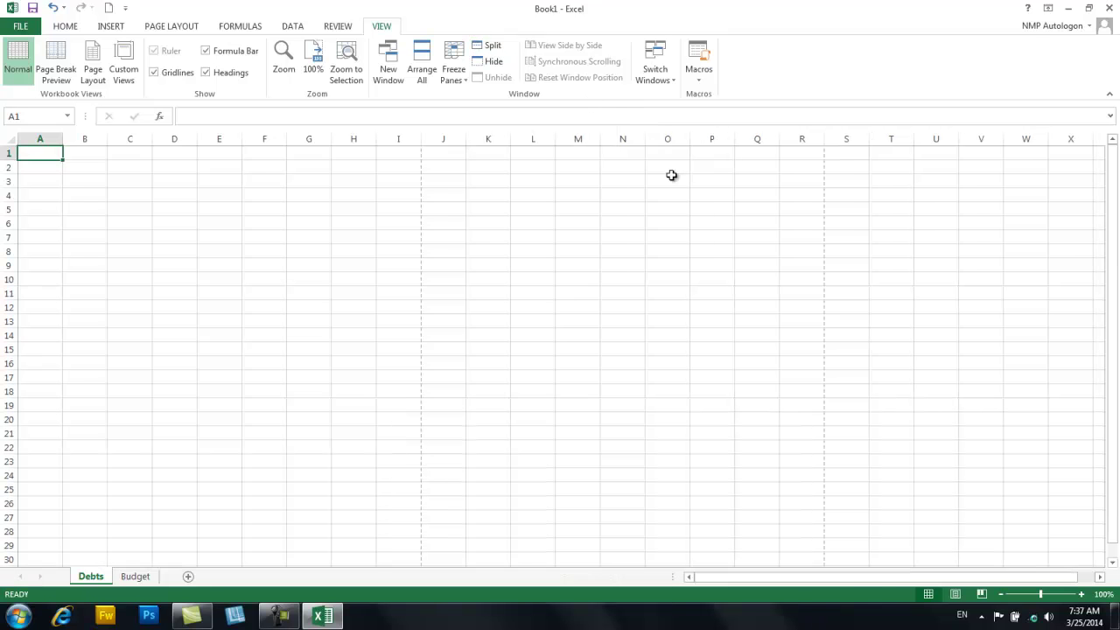
pyautogui.click(666, 79)
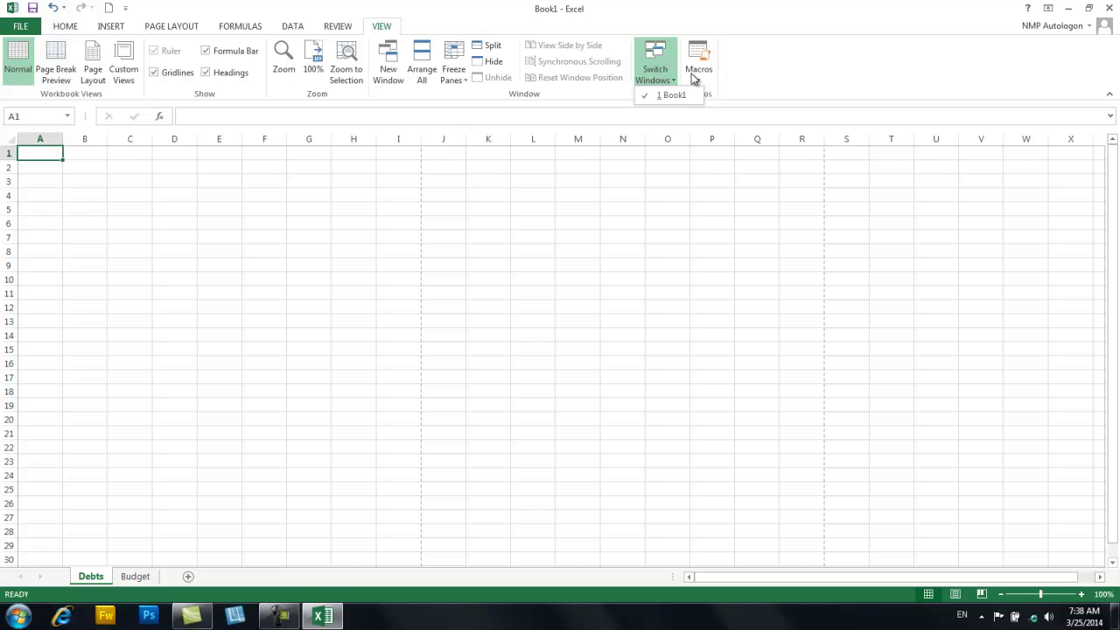
pyautogui.click(649, 203)
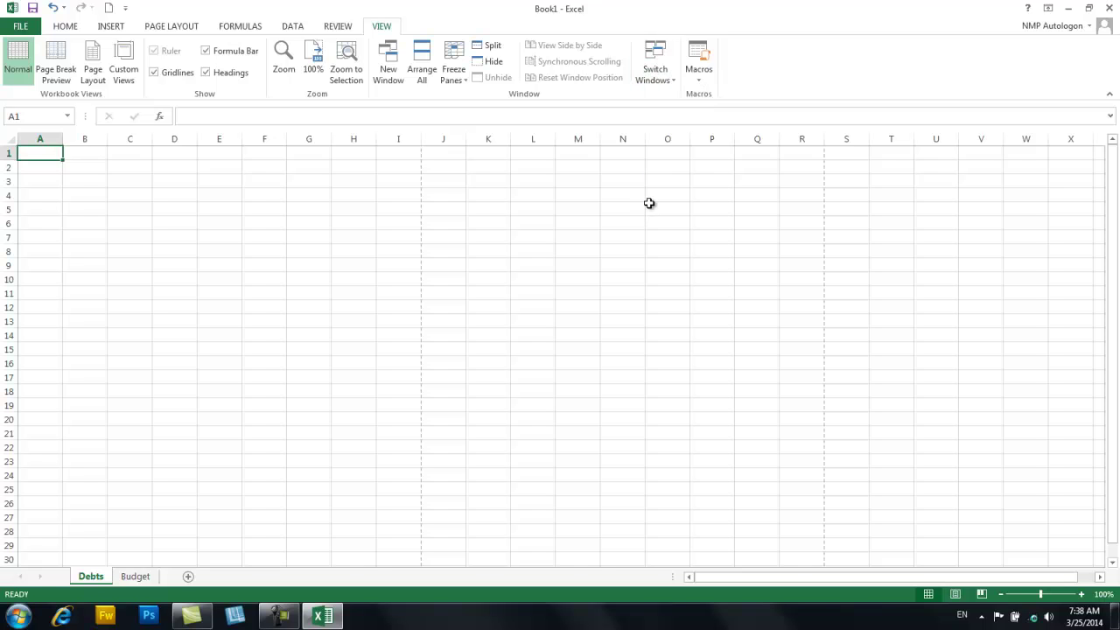
pyautogui.click(1049, 15)
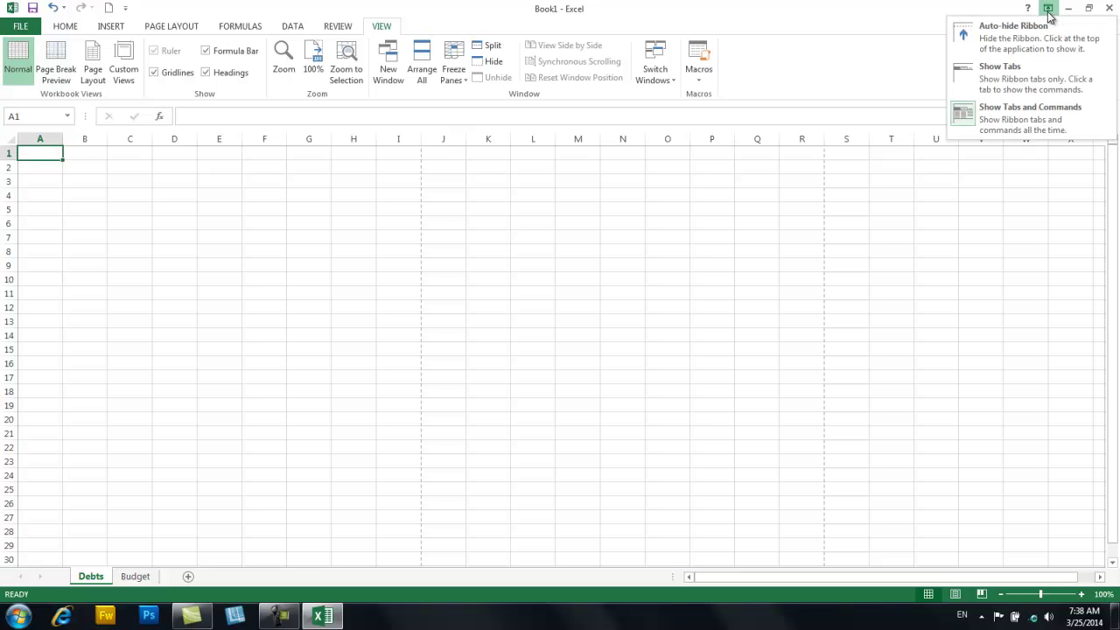
pyautogui.click(1048, 15)
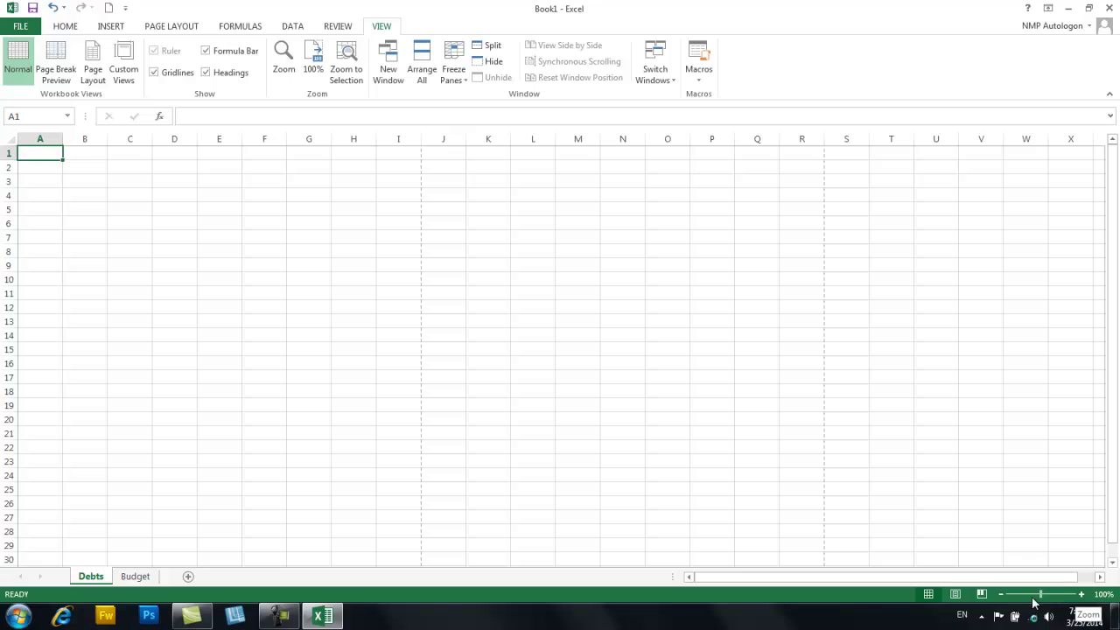
# Zoom the Debts sheet out to 69%, then in to 115%, staying in Normal view
pyautogui.moveTo(1042, 599); pyautogui.dragTo(1030, 596)
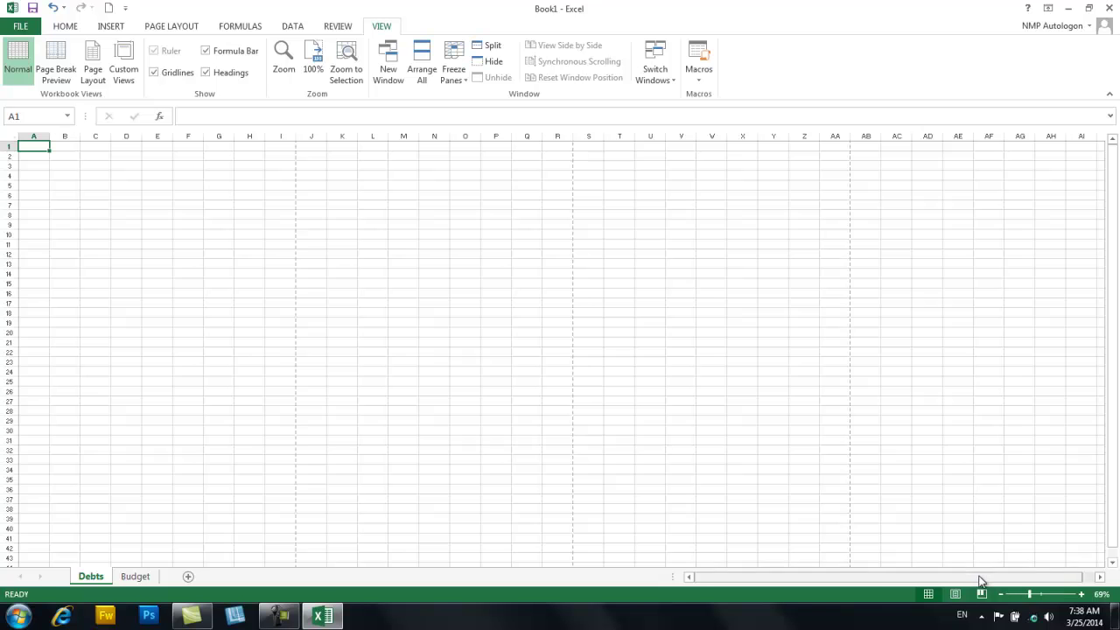
pyautogui.keyDown('ctrl'); pyautogui.scroll(-2, 982, 581); pyautogui.keyUp('ctrl')
pyautogui.keyDown('ctrl'); pyautogui.scroll(5, 978, 572); pyautogui.keyUp('ctrl')
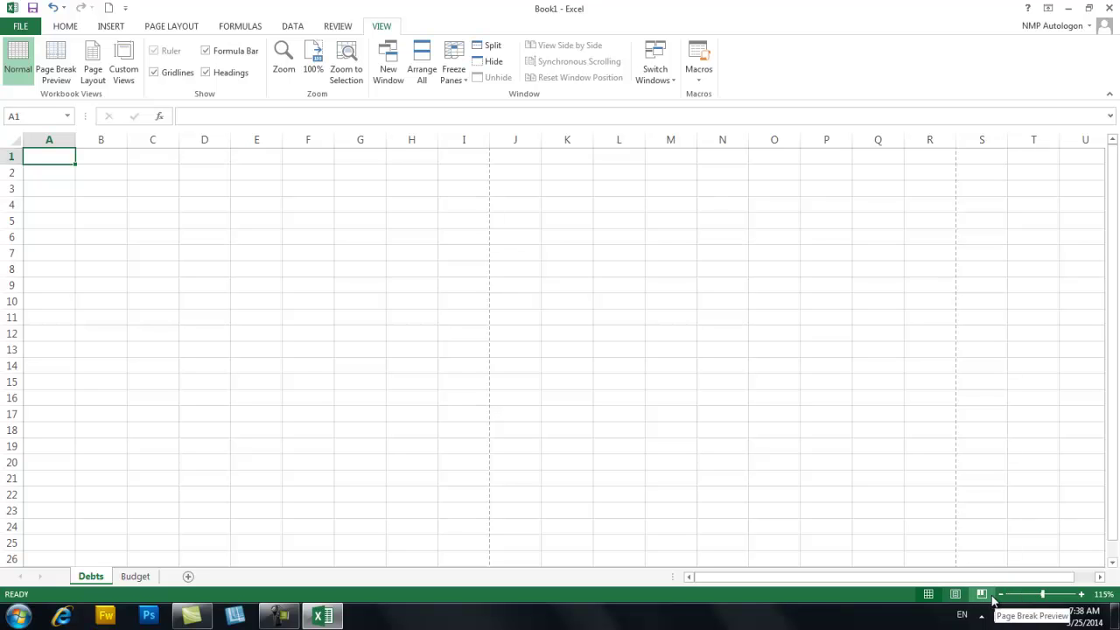
pyautogui.click(930, 595)
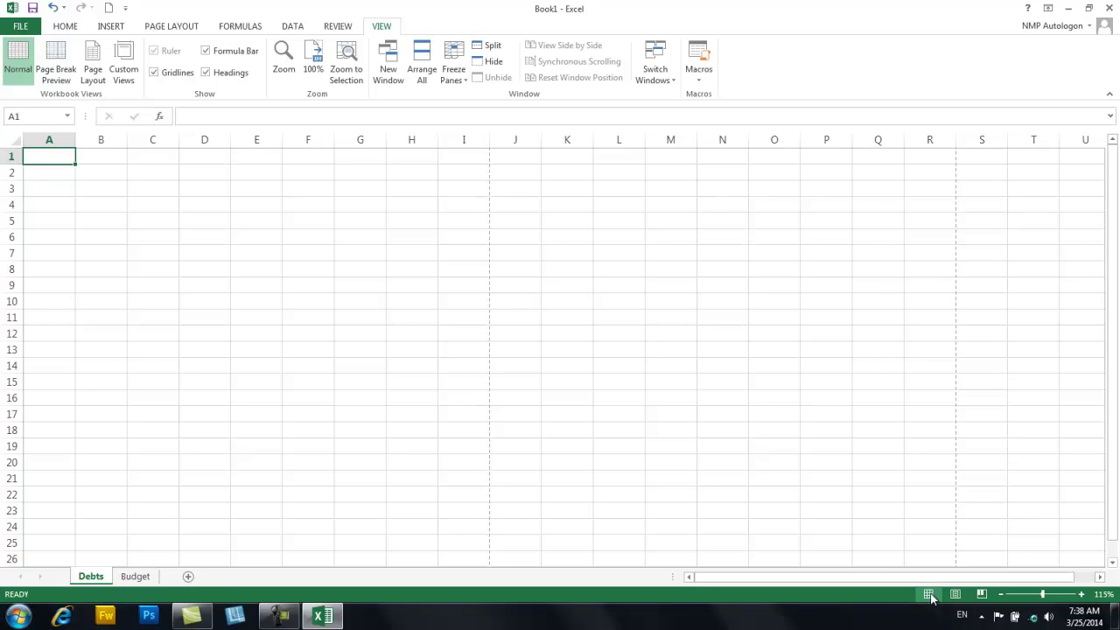